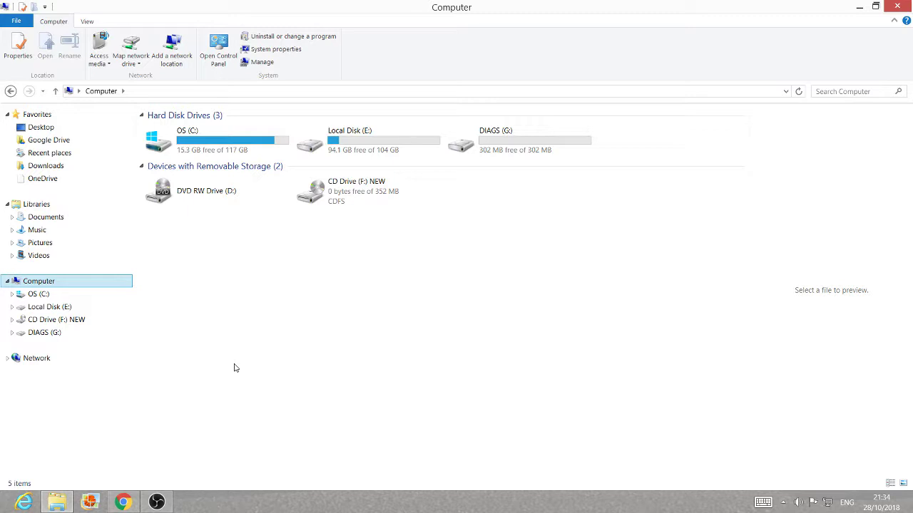
Check the contents of the Downloads folder and return to the Computer drive overview
{"action": "left_click", "coordinate": [46, 166]}
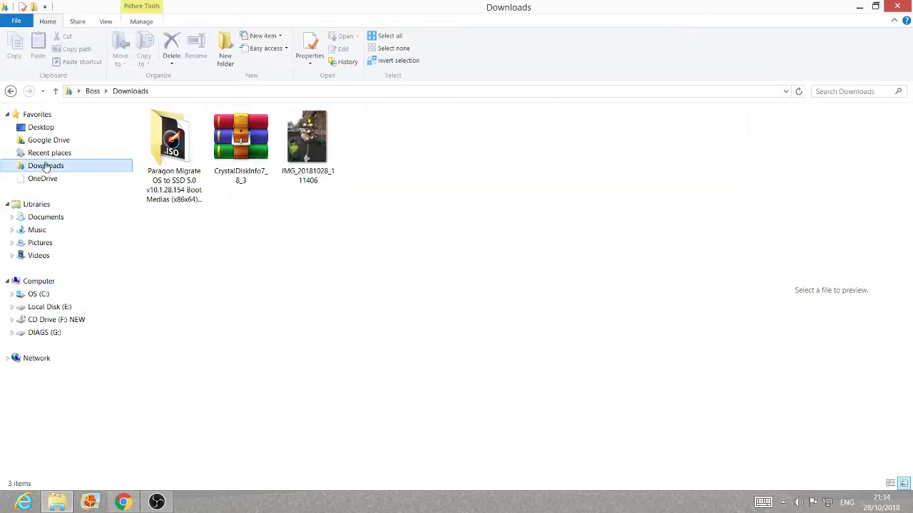
{"action": "left_click", "coordinate": [42, 282]}
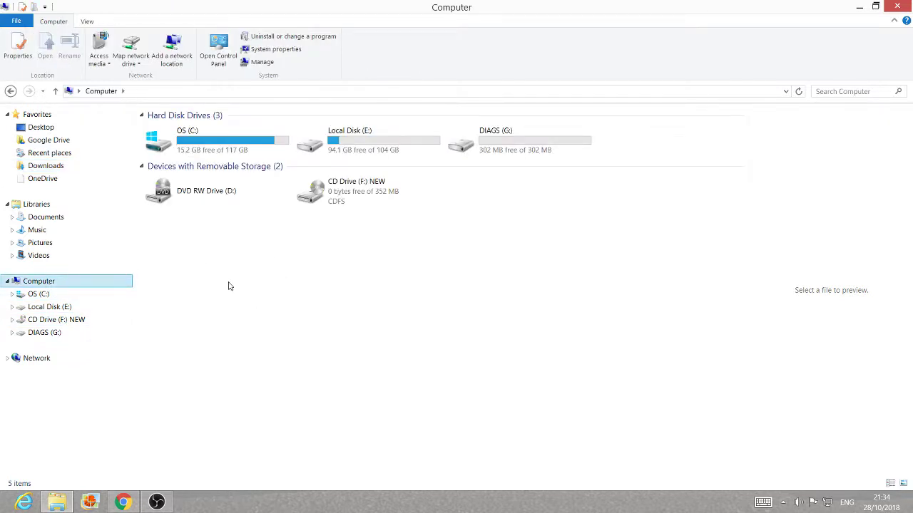
Switch to Chrome and search Google for "crystal disk download"
{"action": "left_click", "coordinate": [124, 503]}
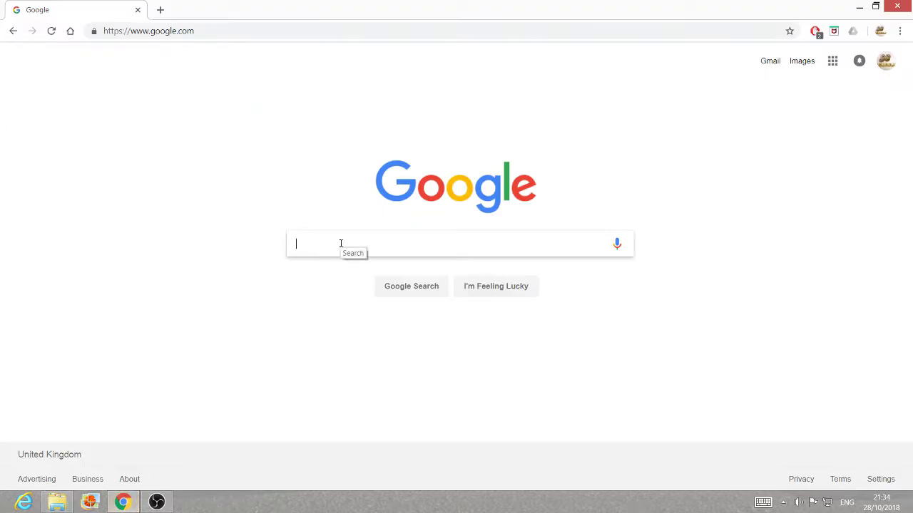
{"action": "type", "text": "cryst"}
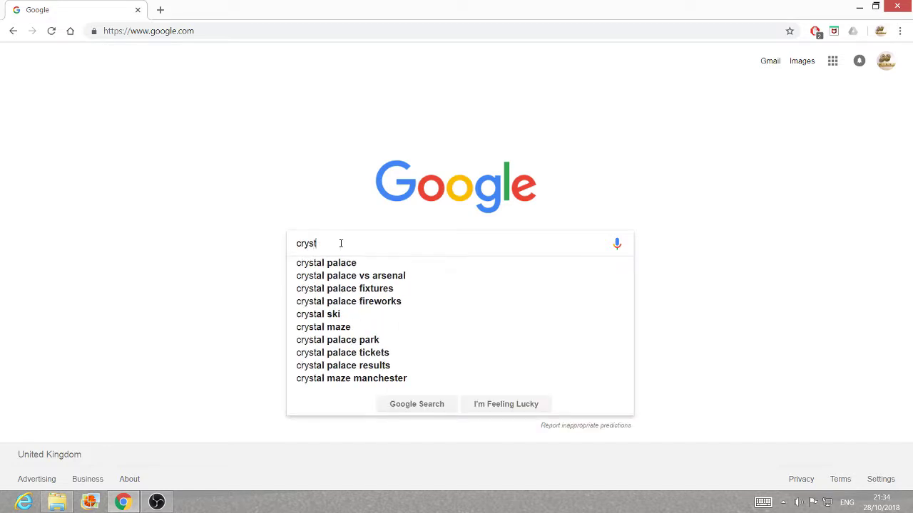
{"action": "type", "text": "al disk"}
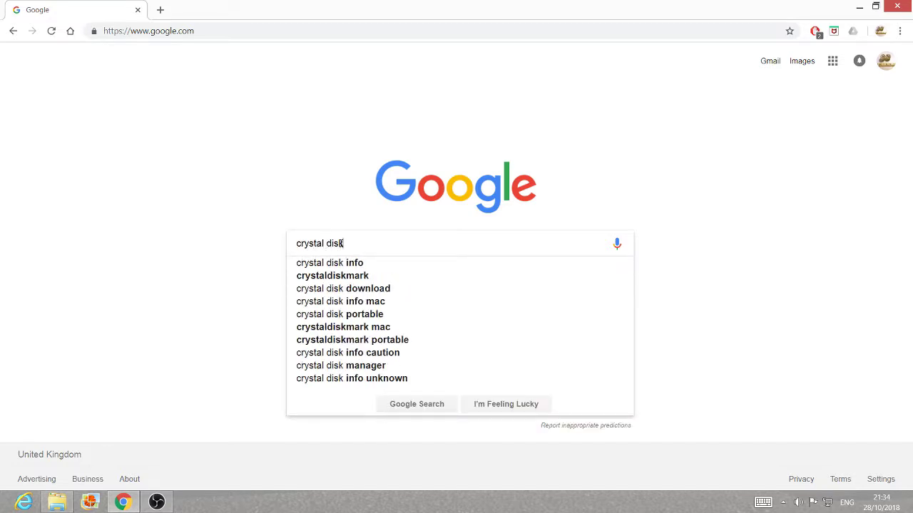
{"action": "key", "text": "Down"}
{"action": "key", "text": "Down"}
{"action": "key", "text": "Down"}
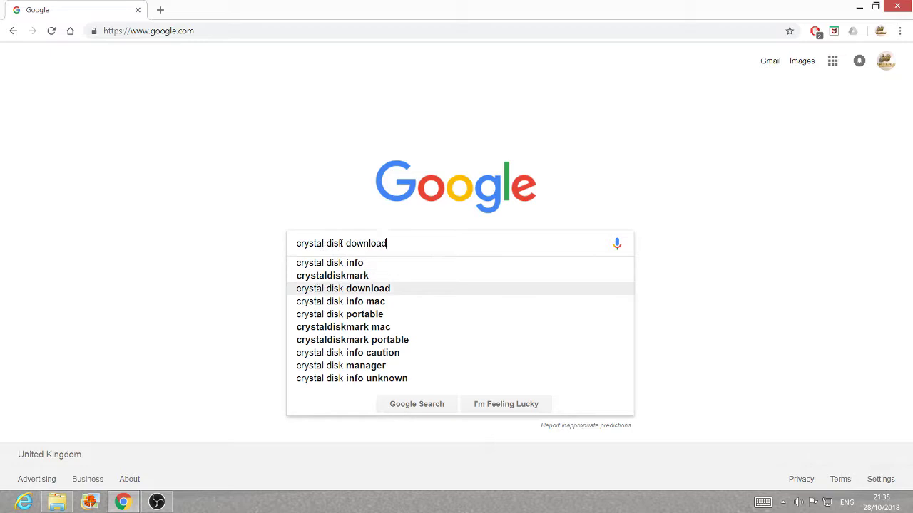
{"action": "key", "text": "Return"}
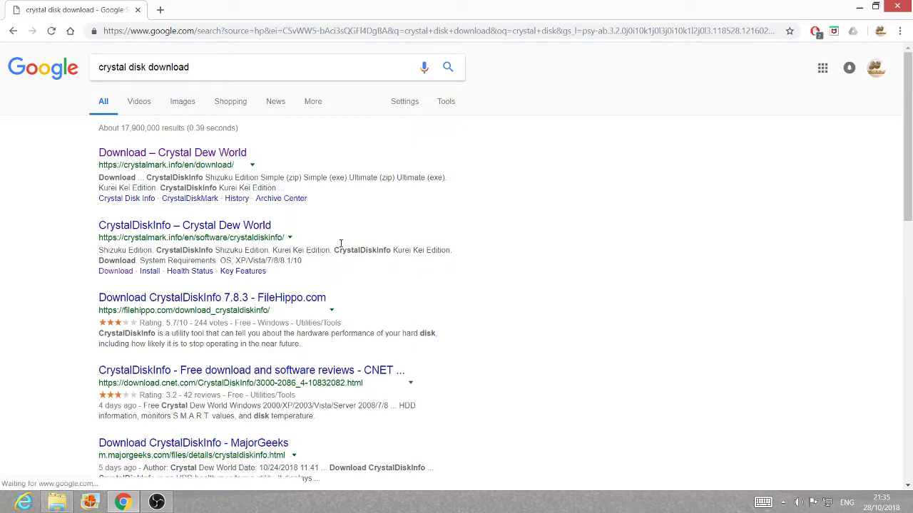
From the Crystal Dew World download page, download the exe version of CrystalDiskInfo 7.8.3 Standard Edition
{"action": "left_click", "coordinate": [153, 158]}
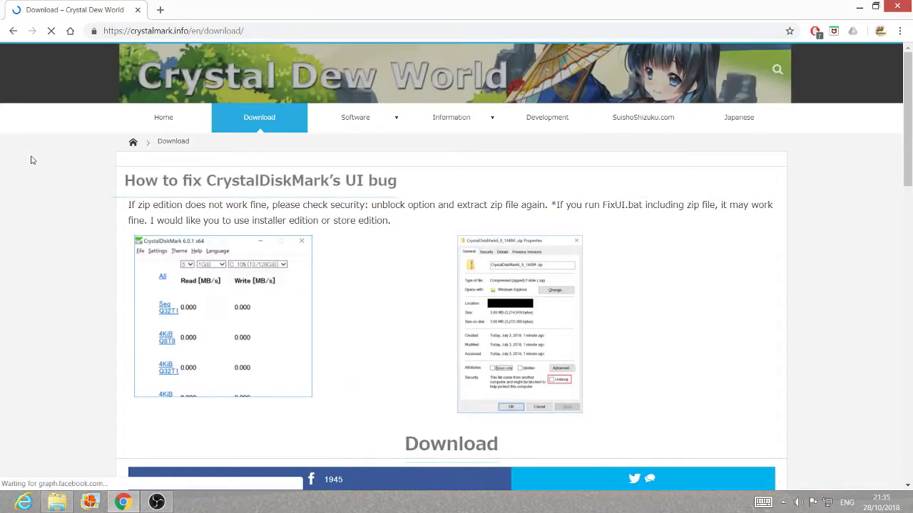
{"action": "scroll", "coordinate": [31, 160], "scroll_direction": "down", "scroll_amount": 2}
{"action": "scroll", "coordinate": [30, 159], "scroll_direction": "down", "scroll_amount": 6}
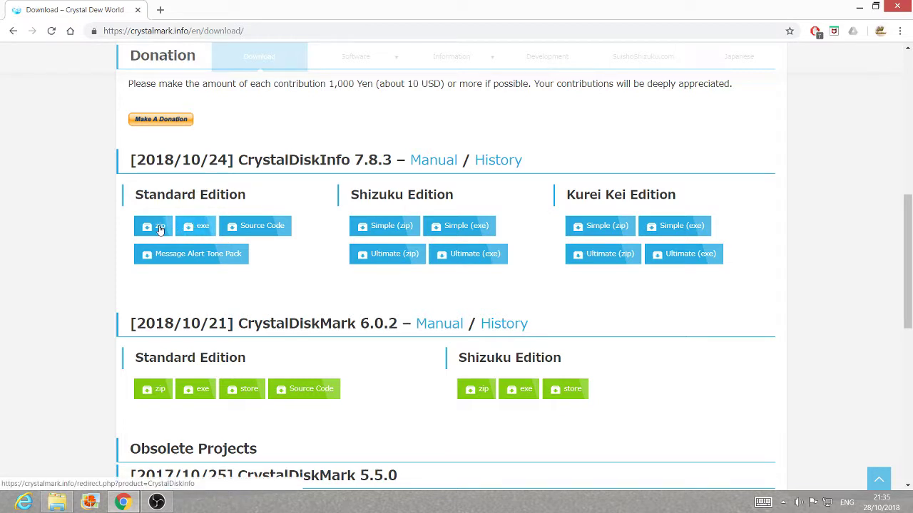
{"action": "left_click", "coordinate": [199, 228]}
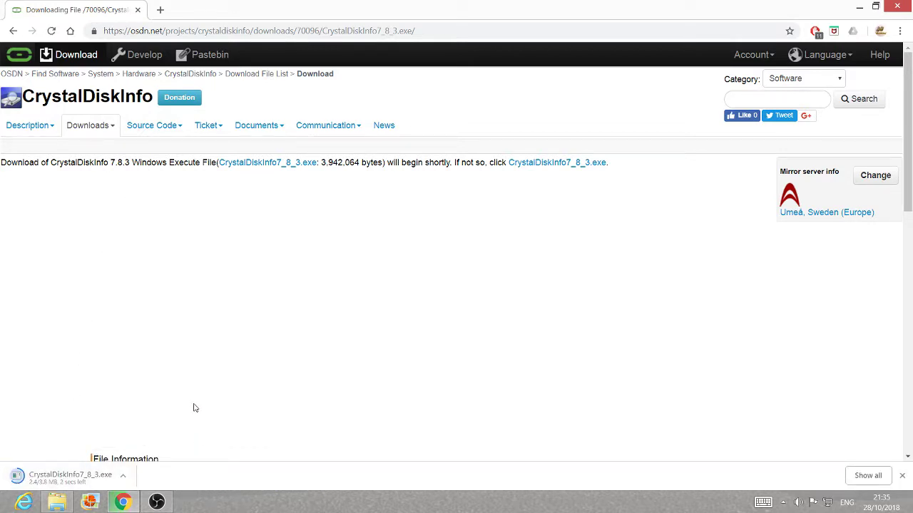
Run the downloaded CrystalDiskInfo7_8_3.exe installer and accept its licence agreement
{"action": "left_click", "coordinate": [122, 479]}
{"action": "left_click", "coordinate": [152, 405]}
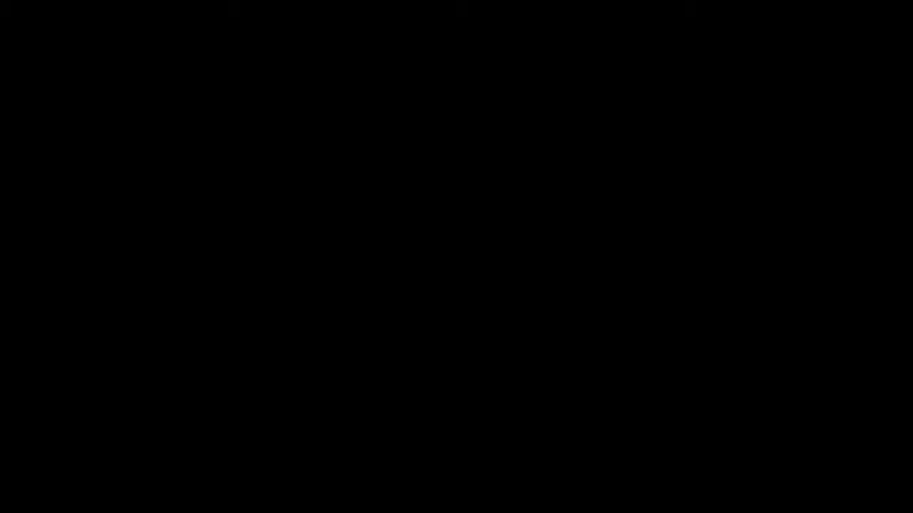
{"action": "left_click", "coordinate": [386, 309]}
{"action": "left_click", "coordinate": [517, 345]}
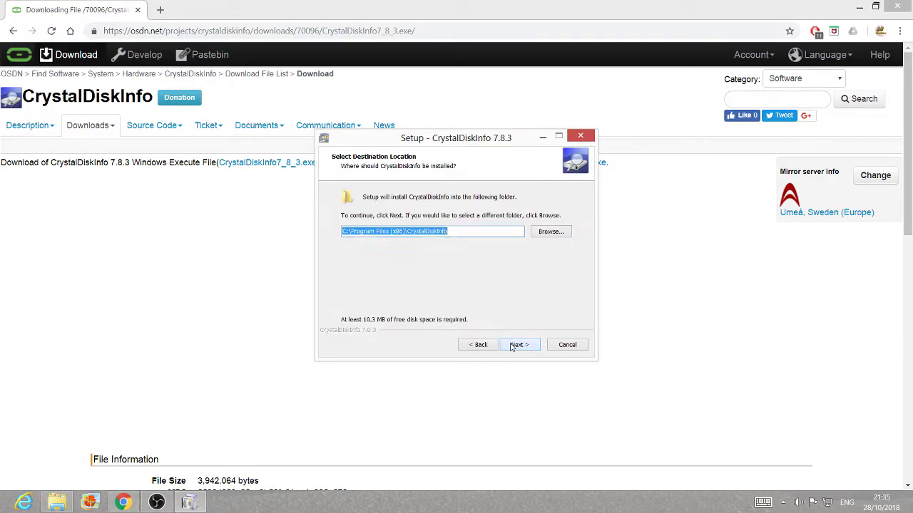
Install CrystalDiskInfo with the default destination, Start Menu folder and desktop shortcut, and finish the setup by launching it
{"action": "left_click", "coordinate": [517, 345]}
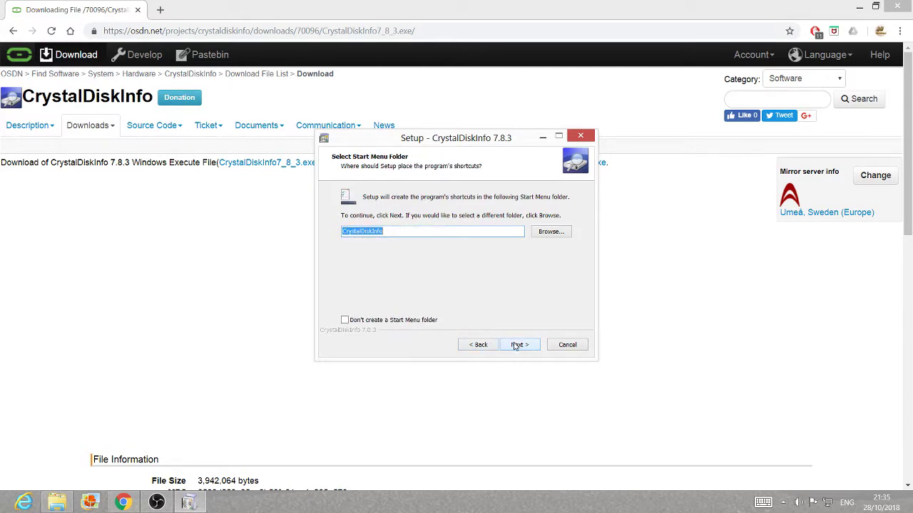
{"action": "left_click", "coordinate": [515, 346]}
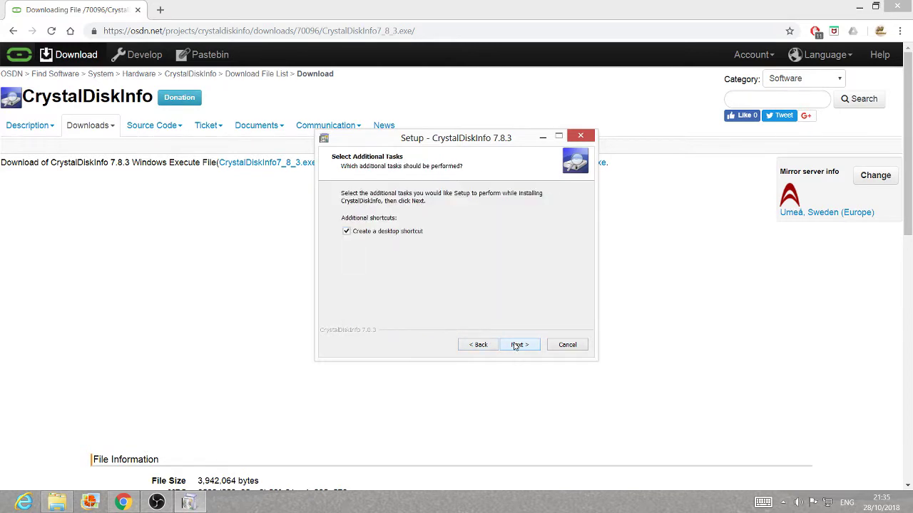
{"action": "left_click", "coordinate": [514, 346]}
{"action": "left_click", "coordinate": [516, 346]}
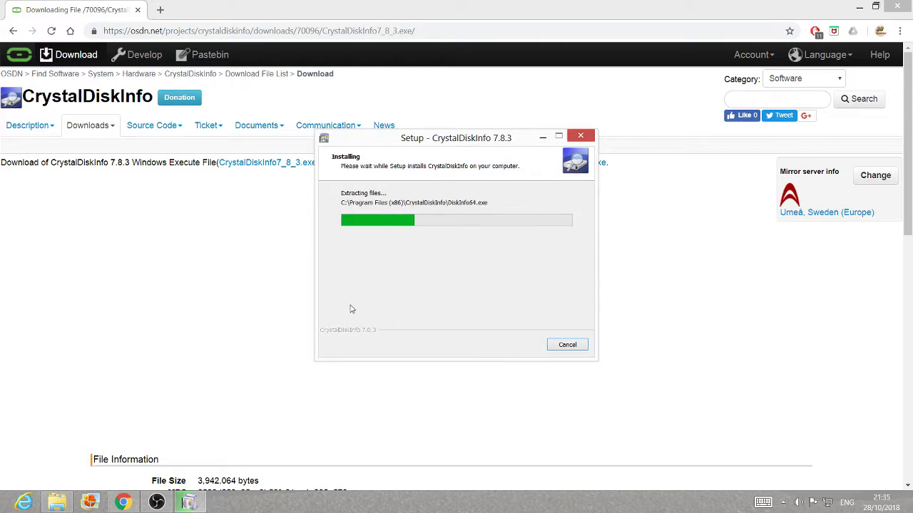
{"action": "left_click", "coordinate": [519, 344]}
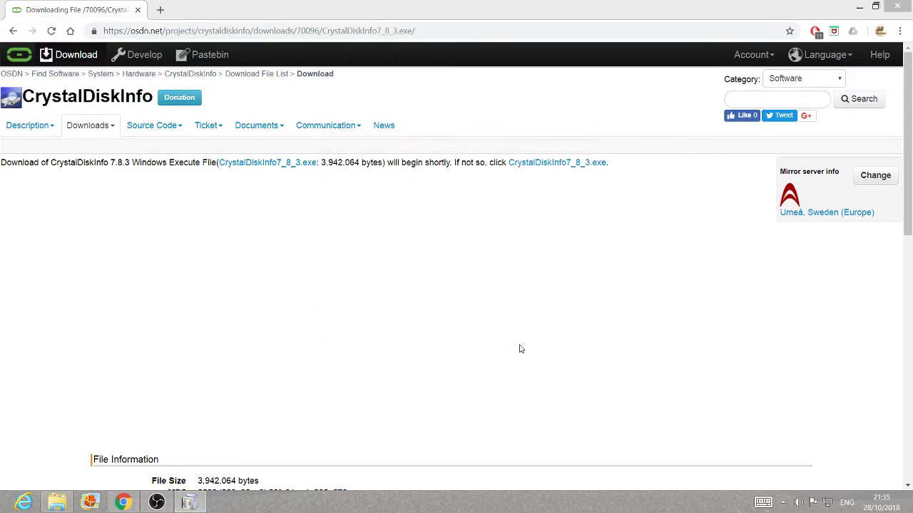
Minimise the Chrome and File Explorer windows, and move and heighten the CrystalDiskInfo window to nearly fill the desktop's height
{"action": "left_click", "coordinate": [859, 6]}
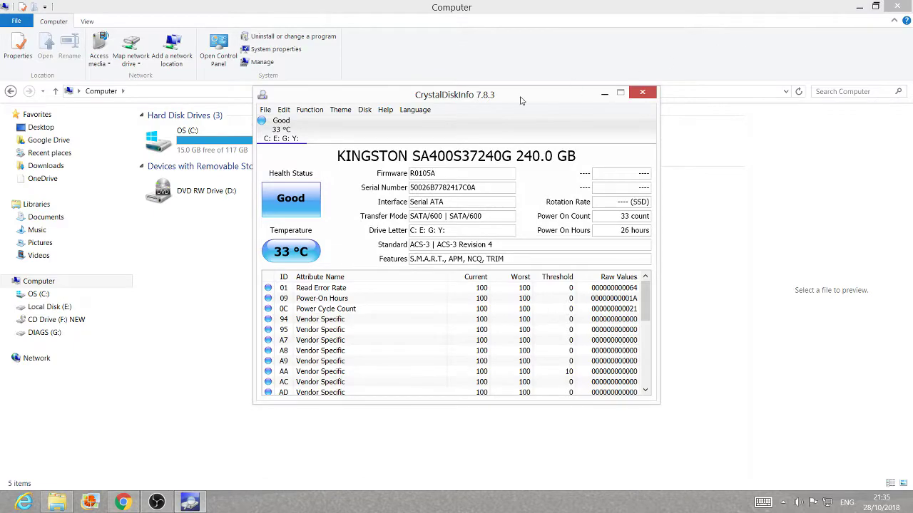
{"action": "left_click", "coordinate": [859, 7]}
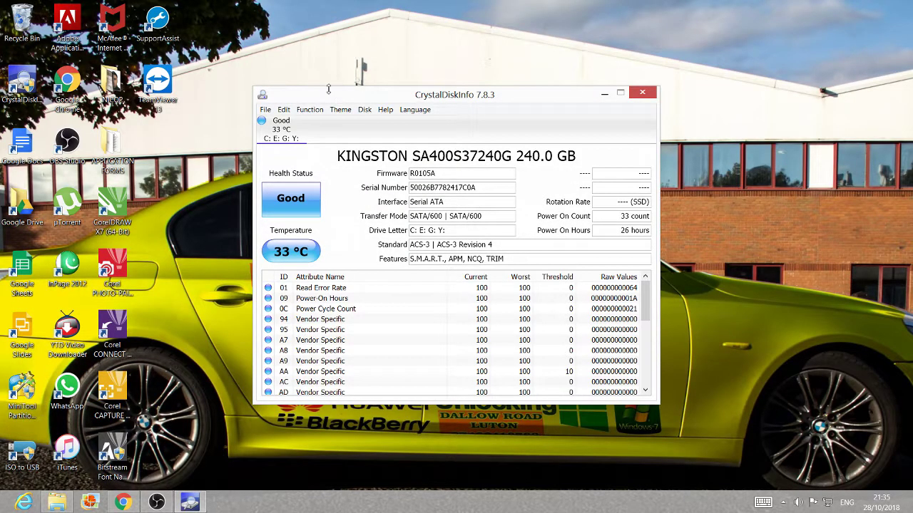
{"action": "left_click_drag", "start_coordinate": [368, 93], "coordinate": [371, 6]}
{"action": "left_click_drag", "start_coordinate": [370, 402], "coordinate": [367, 467]}
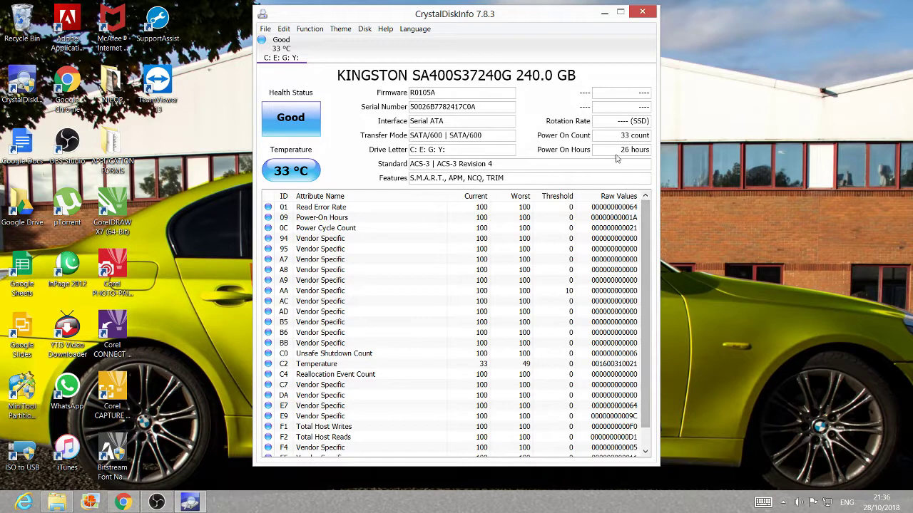
Examine the drive's power-on hours and the list of disks that CrystalDiskInfo can inspect
{"action": "mouse_move", "coordinate": [647, 153]}
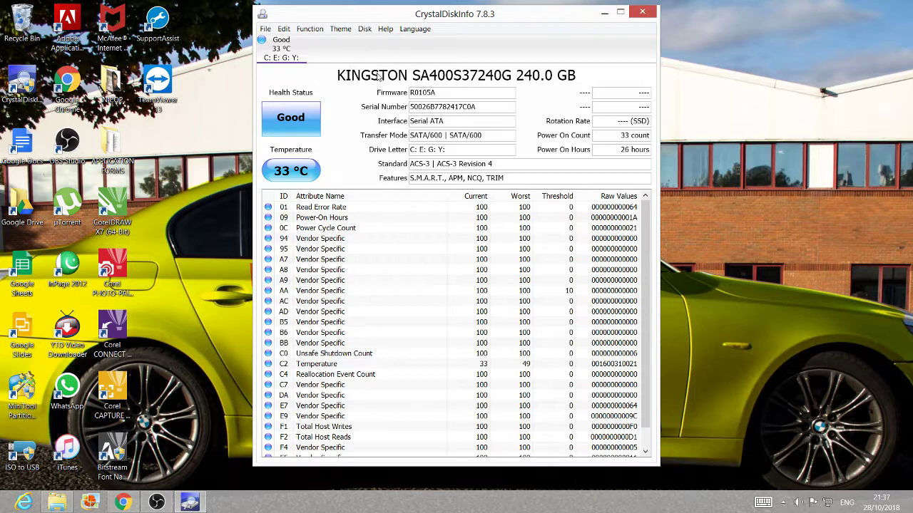
{"action": "left_click", "coordinate": [364, 33]}
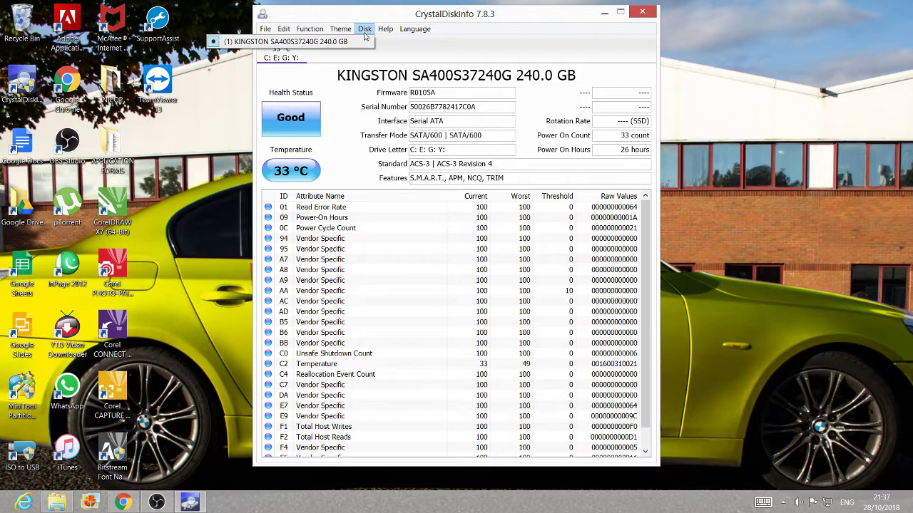
{"action": "left_click", "coordinate": [364, 34]}
{"action": "left_click", "coordinate": [365, 34]}
{"action": "left_click", "coordinate": [366, 33]}
{"action": "left_click", "coordinate": [368, 31]}
{"action": "left_click", "coordinate": [357, 134]}
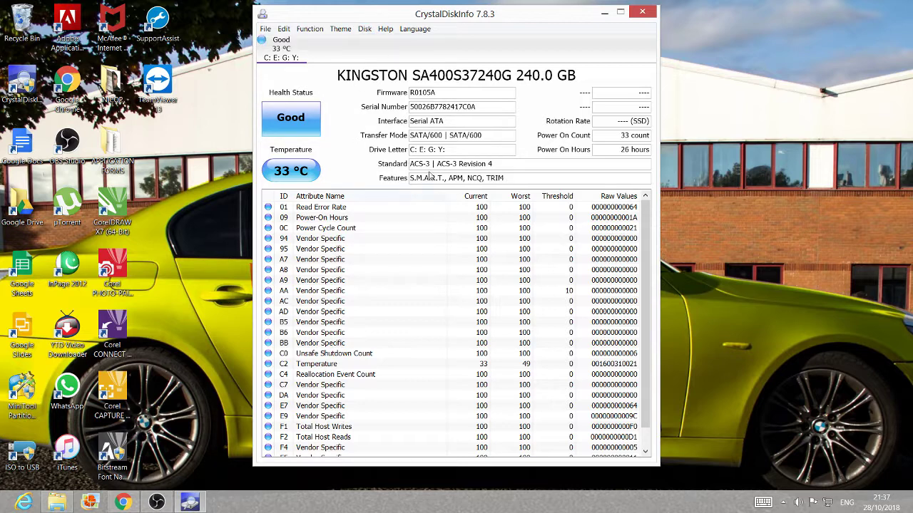